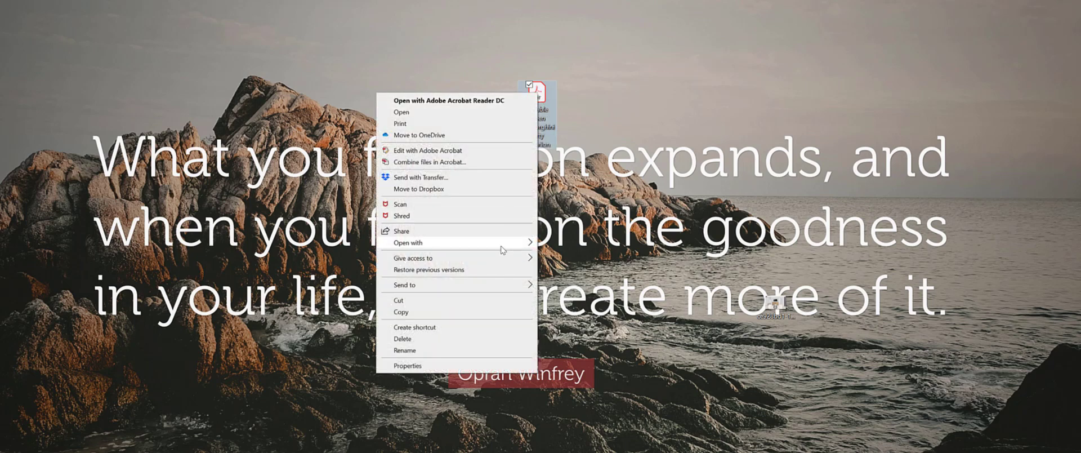
# Step: Open the race-car invitation PDF in Adobe Acrobat Reader DC from the desktop
pyautogui.moveTo(503, 250)
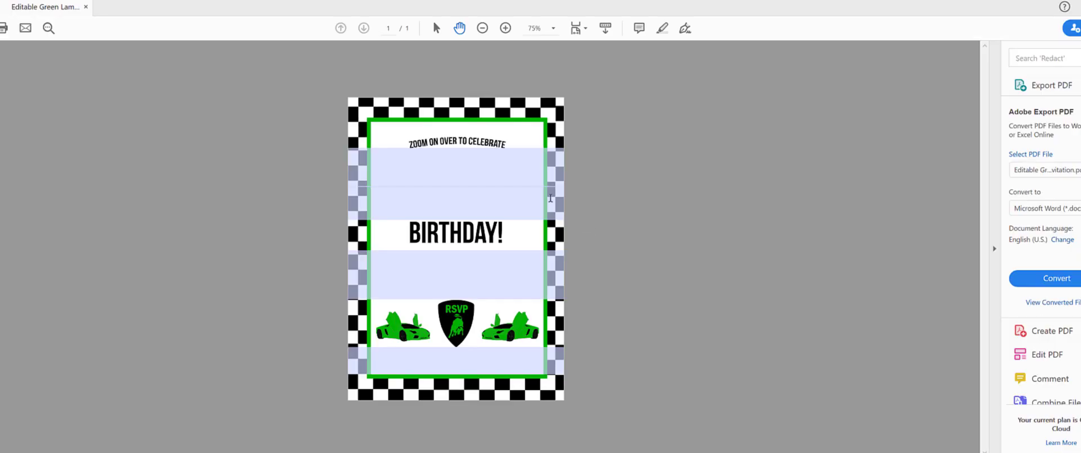
# Step: Enter the child's name in the top field and 7TH above BIRTHDAY!
pyautogui.click(425, 174)
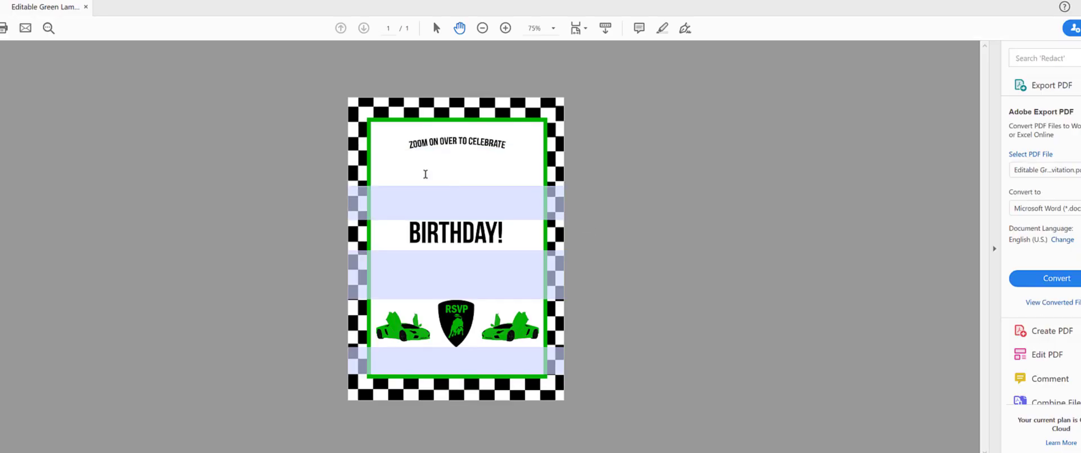
pyautogui.click(470, 206)
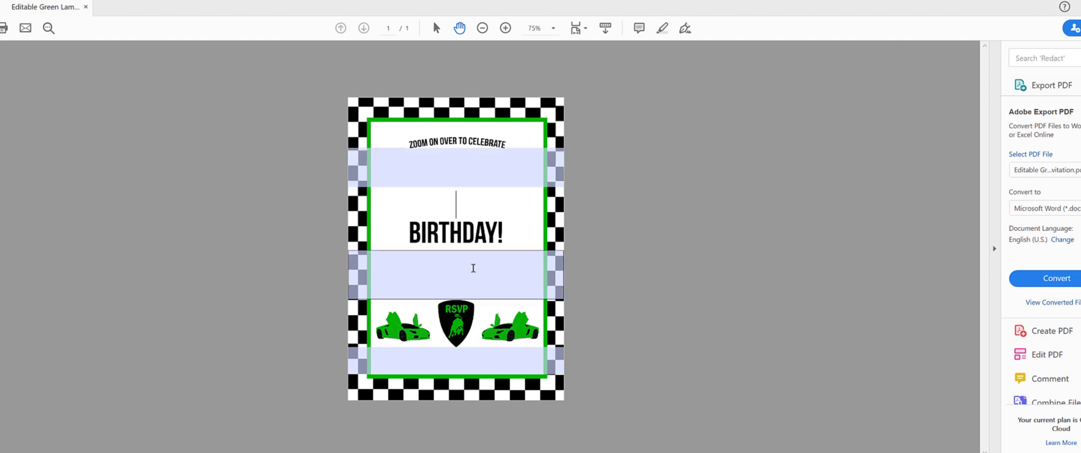
pyautogui.press('Tab')
pyautogui.click(470, 173)
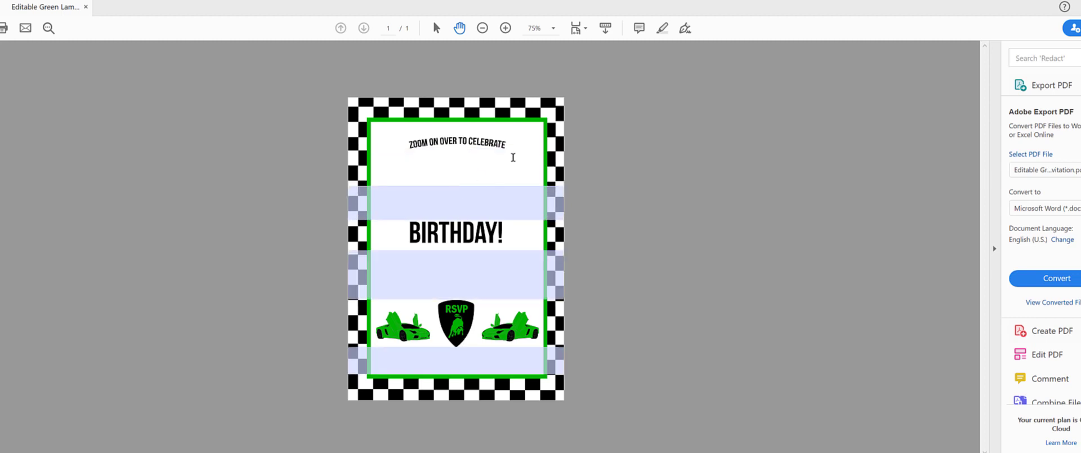
pyautogui.write('And')
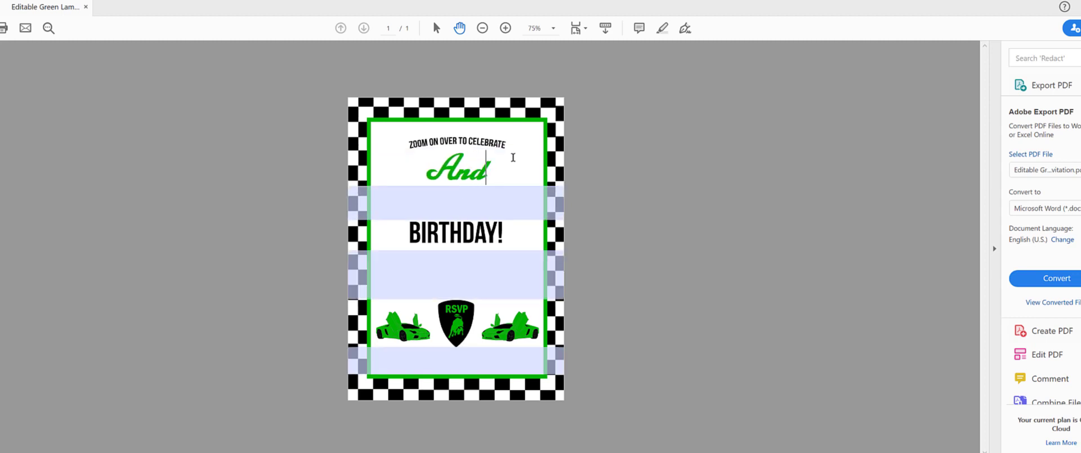
pyautogui.write("rew's")
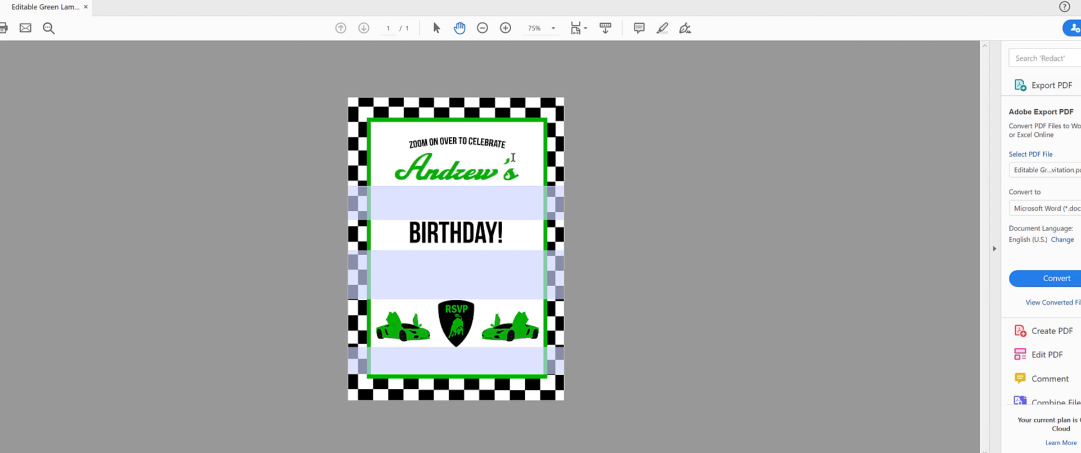
pyautogui.click(487, 216)
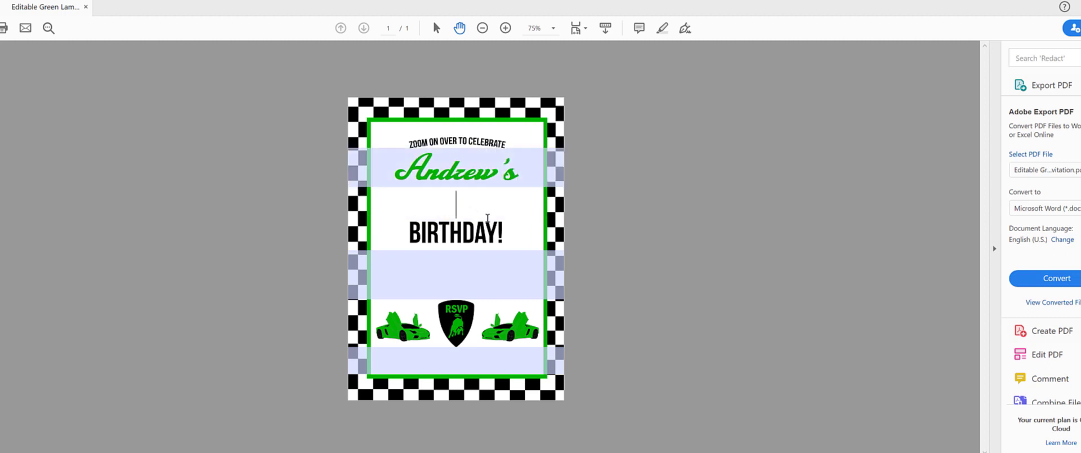
pyautogui.write('7TH')
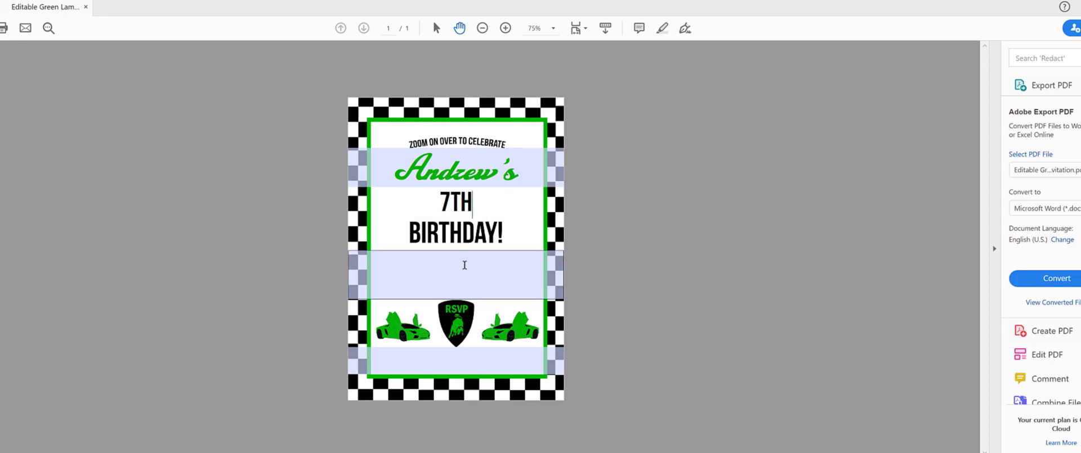
# Step: Enter 'DECEMBER 17TH AT 2:00 PM' in the details field, fixing DECEMBER's spelling
pyautogui.click(465, 265)
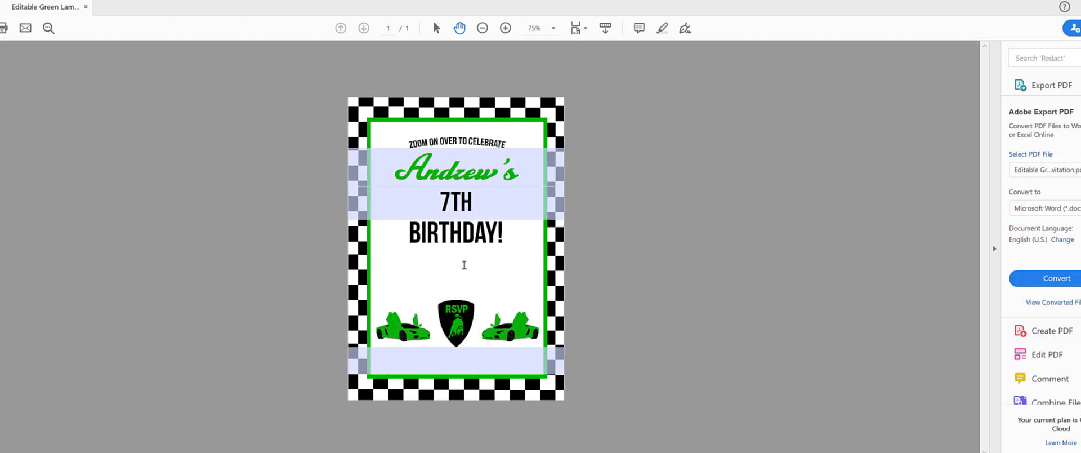
pyautogui.write('DECEMBER 17TH AT')
pyautogui.rightClick(449, 260)
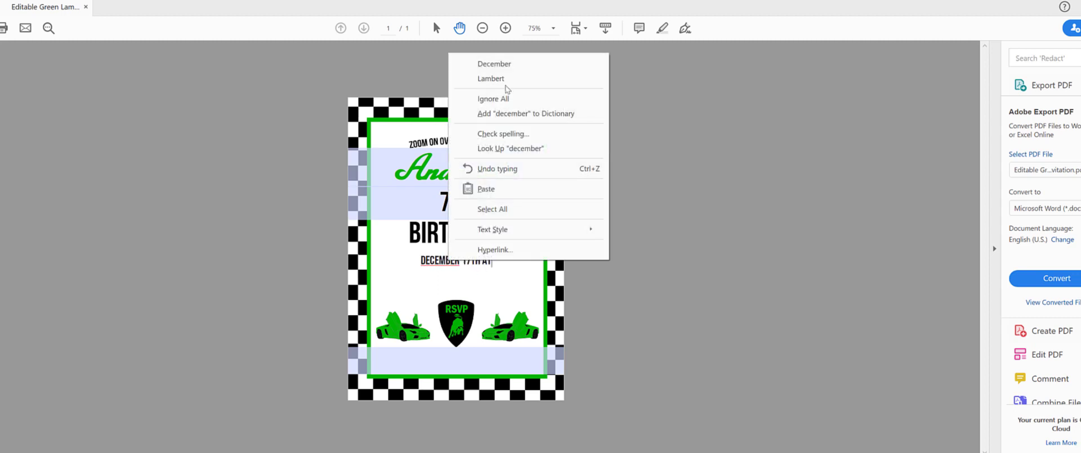
pyautogui.click(507, 64)
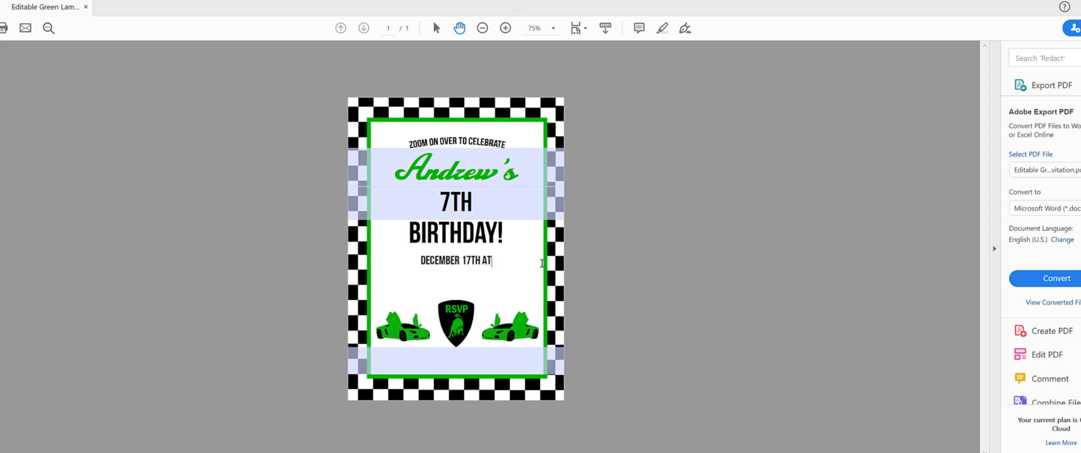
pyautogui.write('2:00 PM')
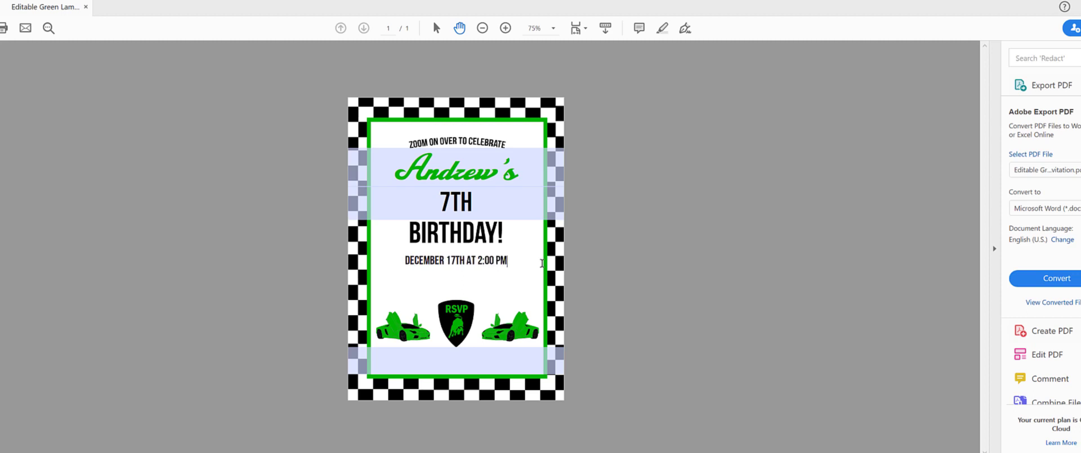
# Step: Add STAR SKATE and the venue's street address on new lines below the date
pyautogui.press('Return')
pyautogui.write('STAR SKATE')
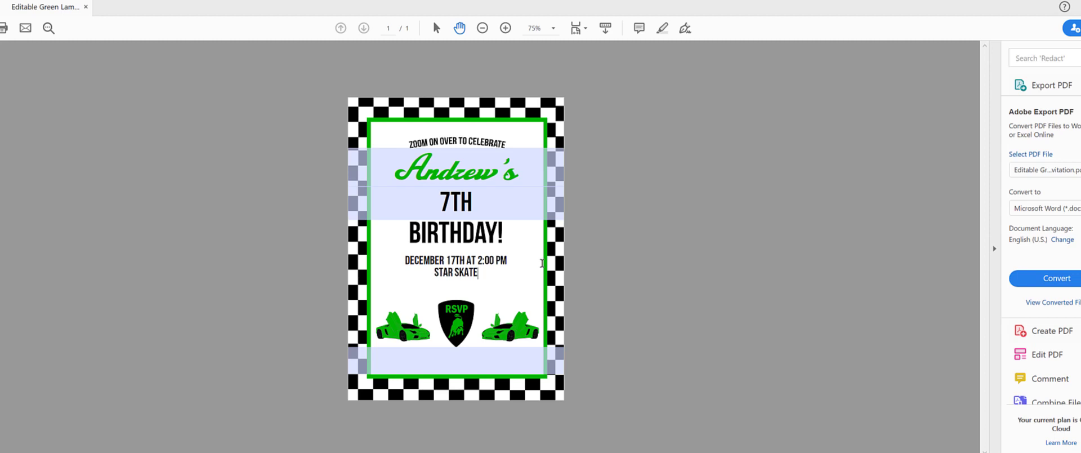
pyautogui.press('Return')
pyautogui.write('5555 GENERATION ROAD')
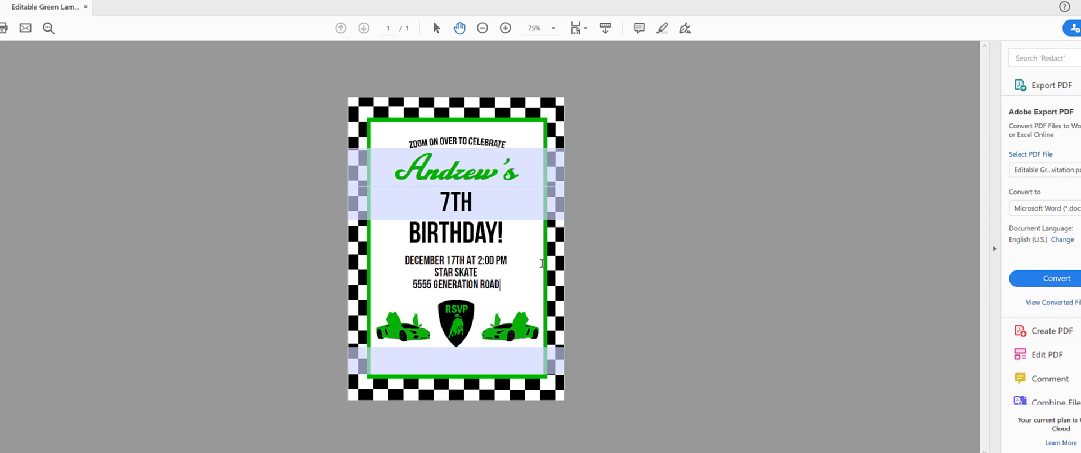
pyautogui.write(', SANTA')
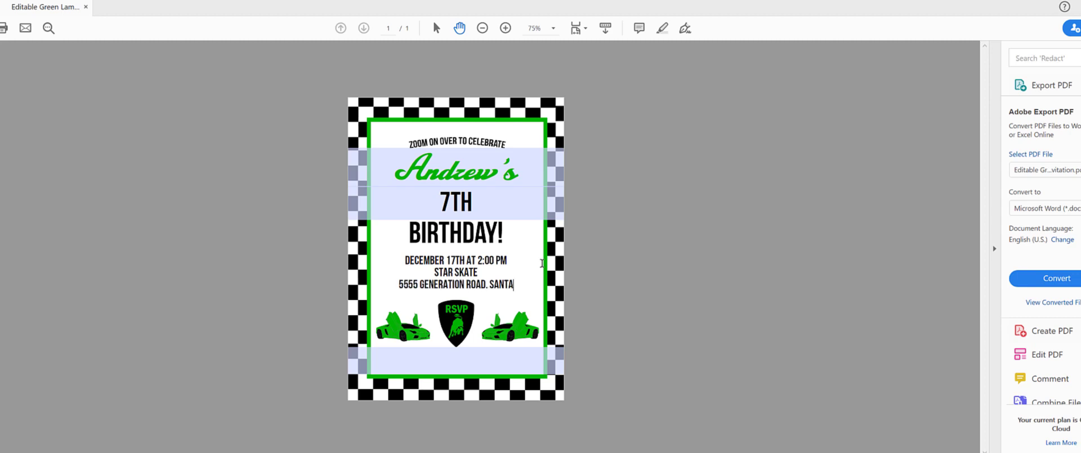
pyautogui.write(' ROSA CA')
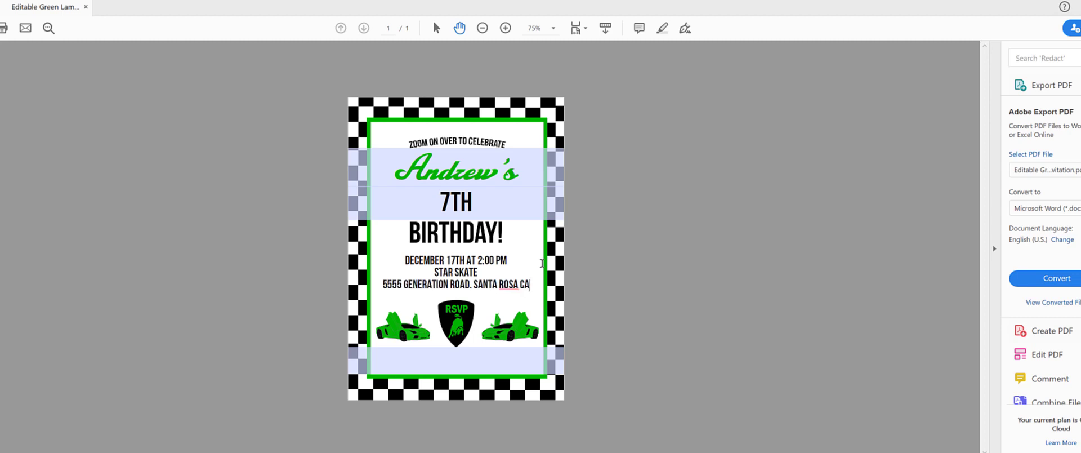
pyautogui.write(' 99999')
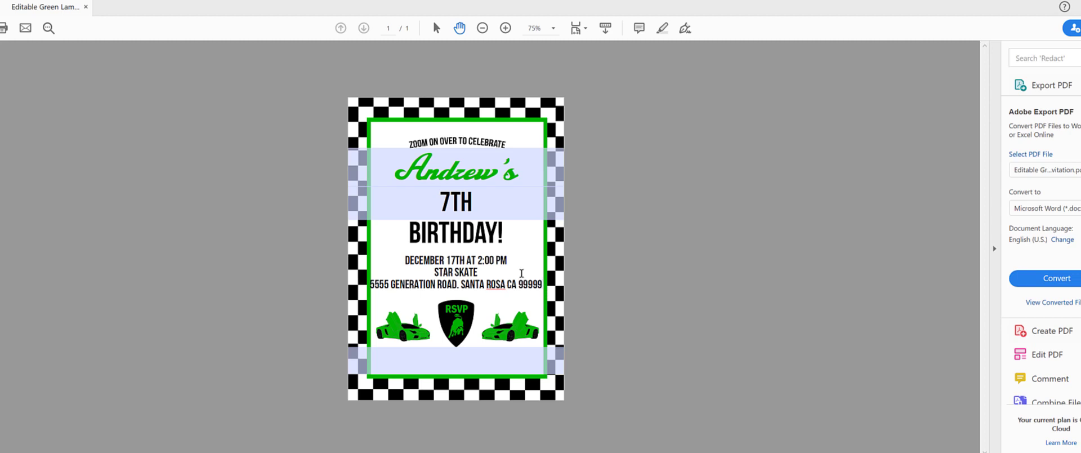
# Step: Shrink the venue's street address line to 18 pt Bebas Neue
pyautogui.hotkey('ctrl', 'e')
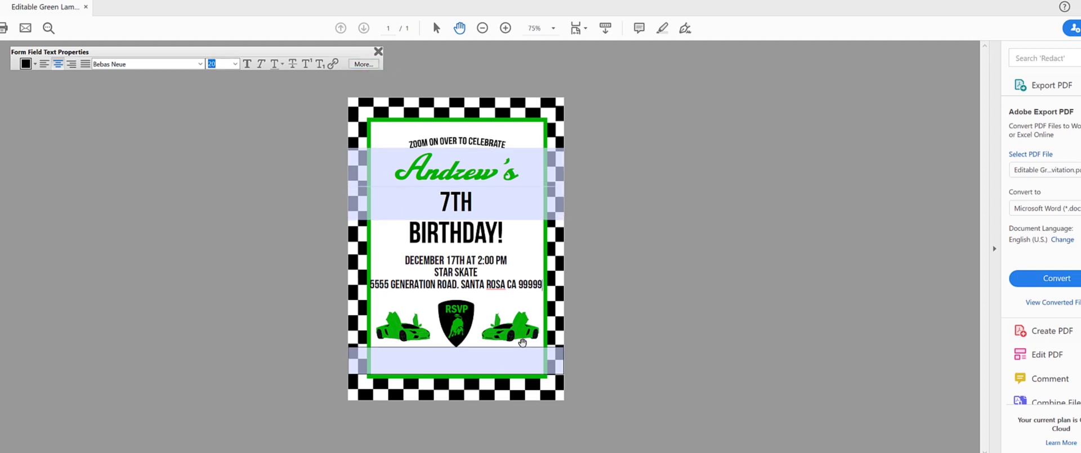
pyautogui.doubleClick(496, 283)
pyautogui.tripleClick(496, 282)
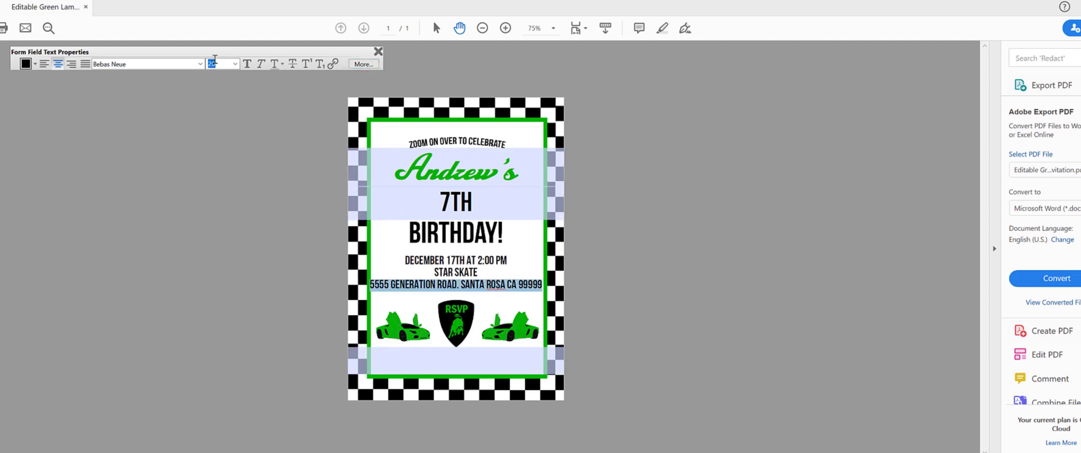
pyautogui.write('18')
pyautogui.press('Return')
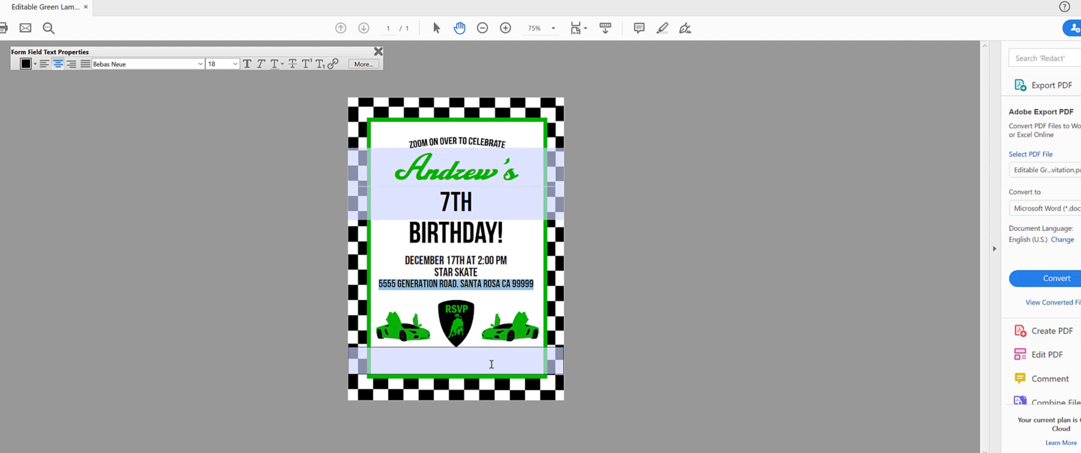
# Step: Fill the RSVP field with the contact's phone number and e-mail, reply by Dec. 17th
pyautogui.click(453, 356)
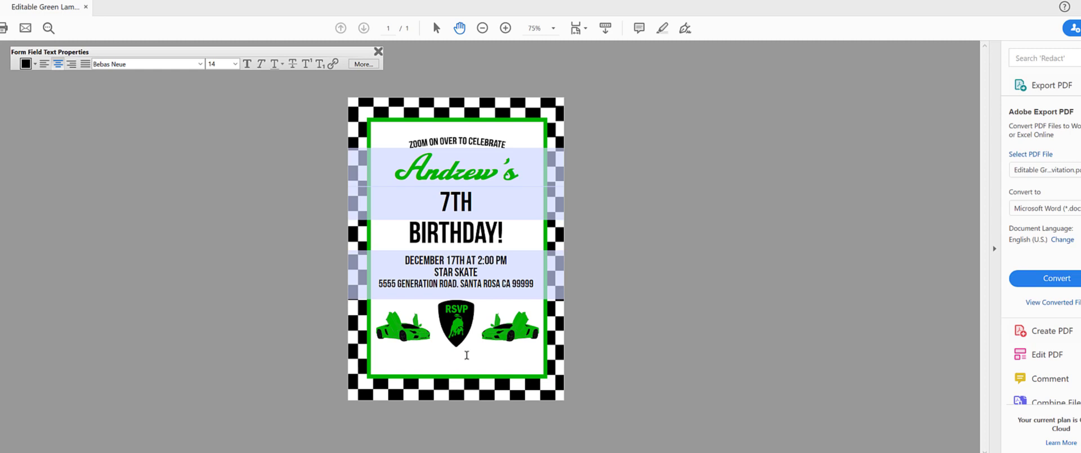
pyautogui.write('To Lindsay at 5555')
pyautogui.press('BackSpace')
pyautogui.write('.555.5555')
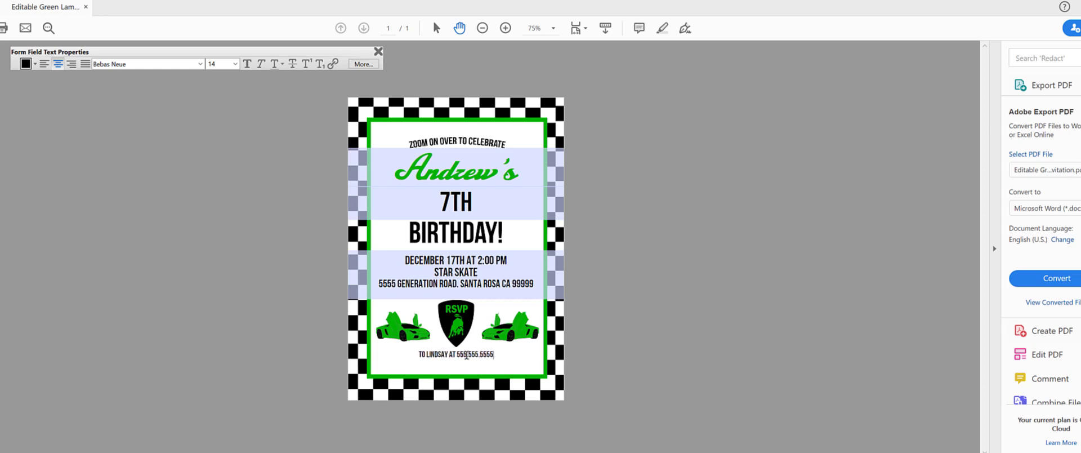
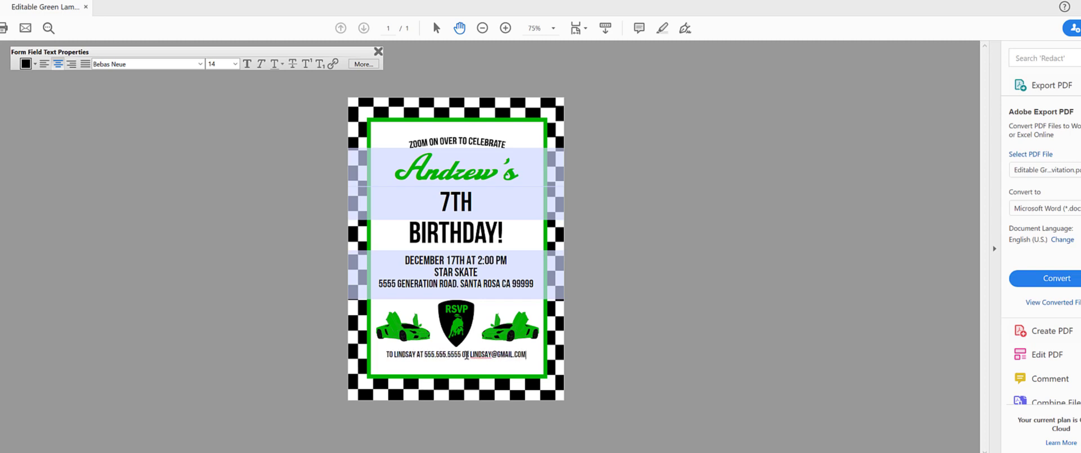
pyautogui.write(' by Dec')
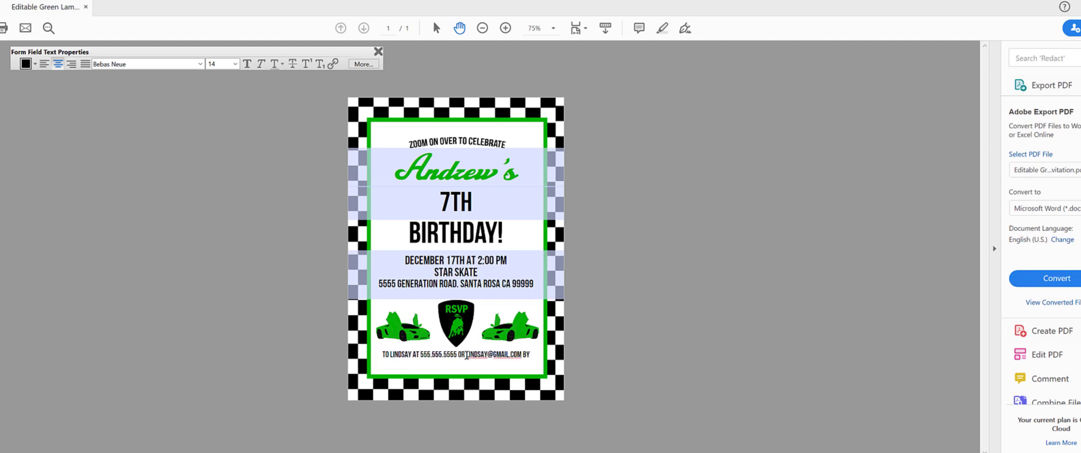
pyautogui.write('. 17')
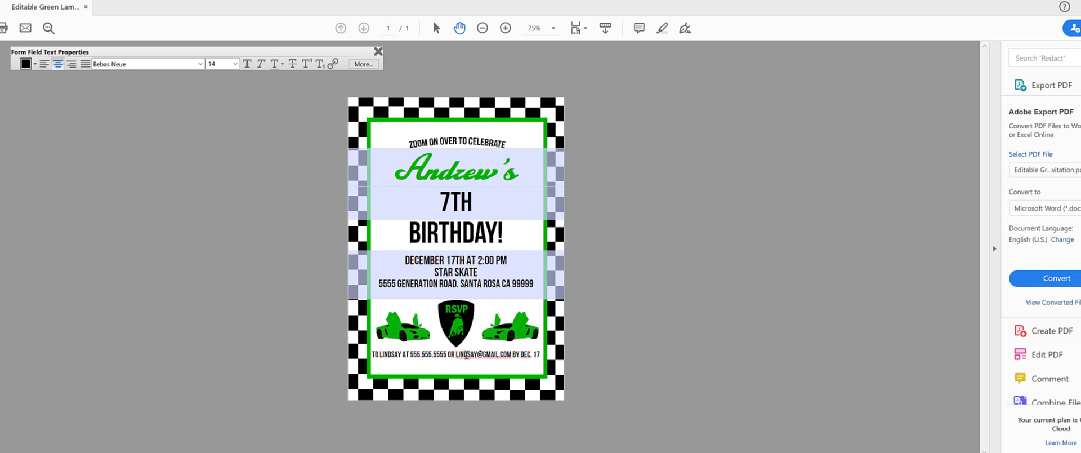
pyautogui.write('th')
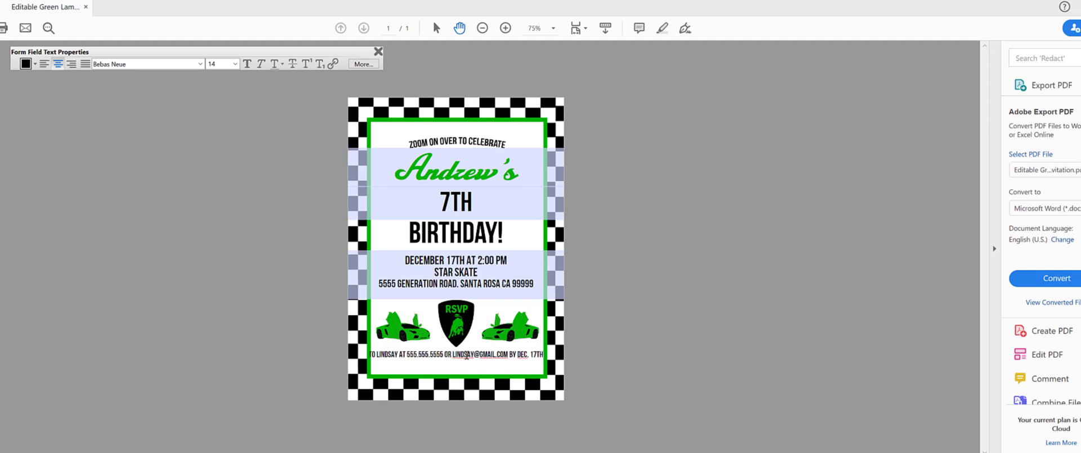
# Step: Resize the RSVP line to 12 pt and add the bring-your-skates reminder below it
pyautogui.tripleClick(487, 355)
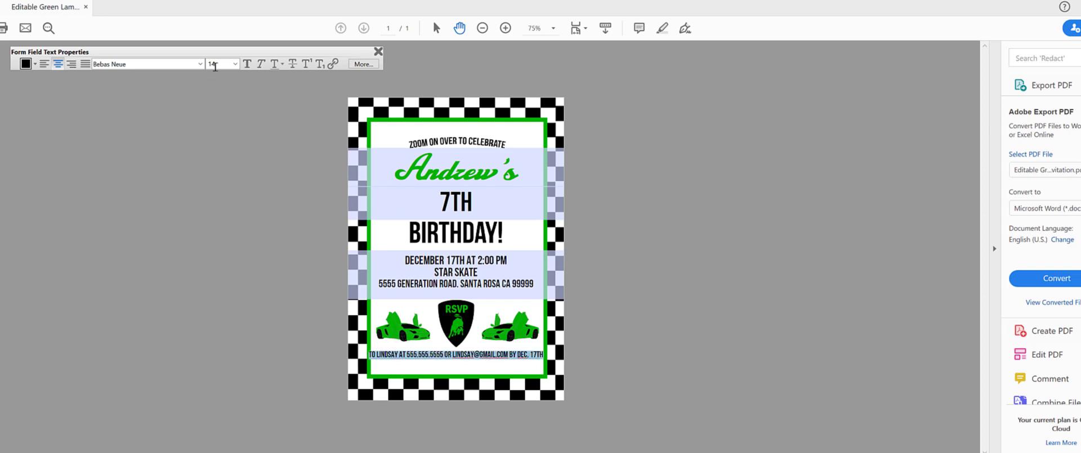
pyautogui.click(215, 63)
pyautogui.write('12')
pyautogui.press('Return')
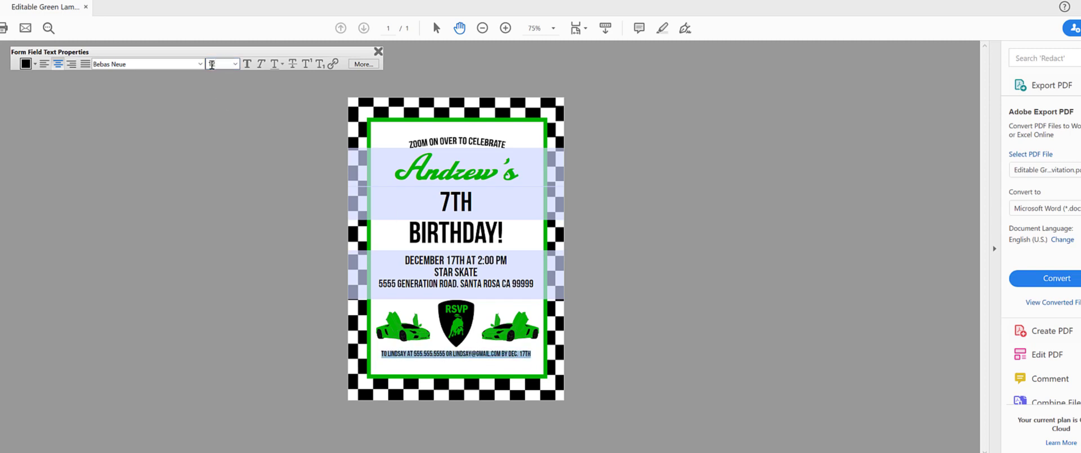
pyautogui.click(539, 356)
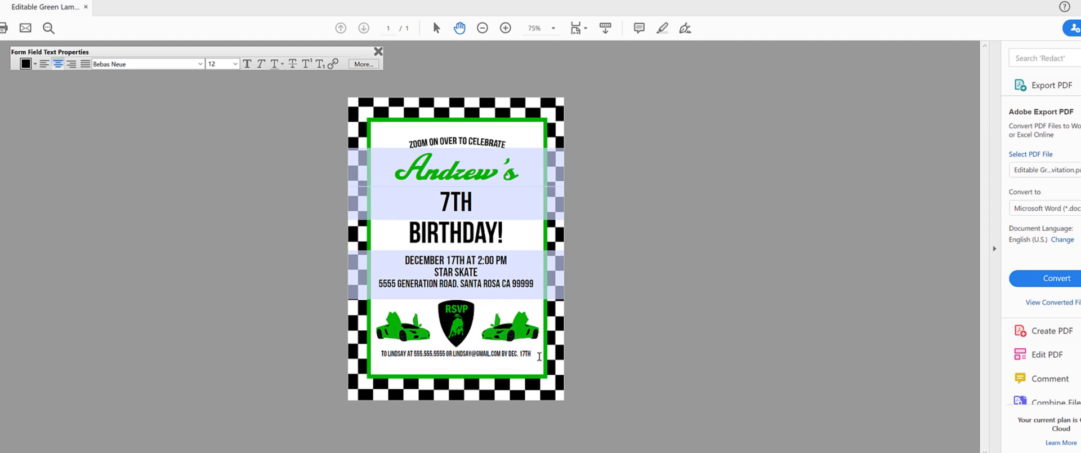
pyautogui.write("DON'T FOG")
pyautogui.write('GET TO BRING YOUR SKATES!')
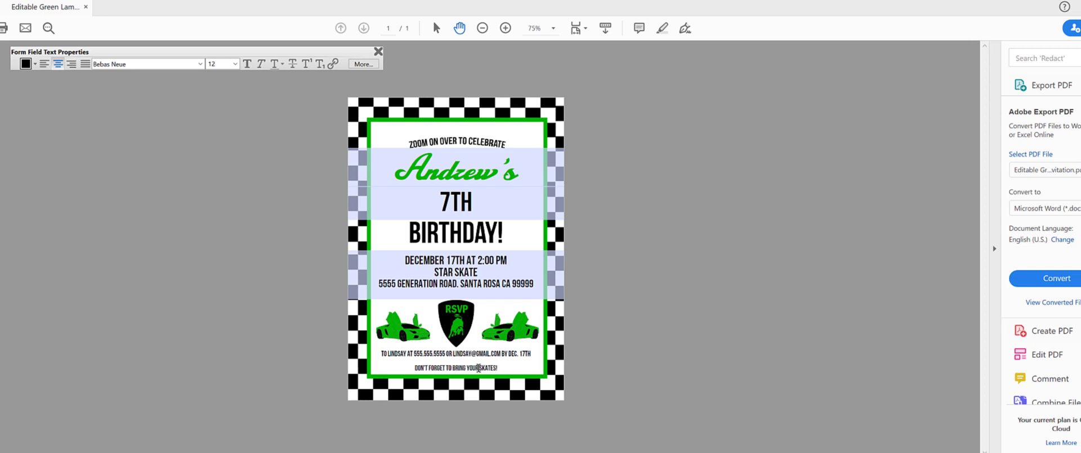
# Step: Set the reminder line's paragraph line spacing to Exactly 10 pt
pyautogui.tripleClick(478, 367)
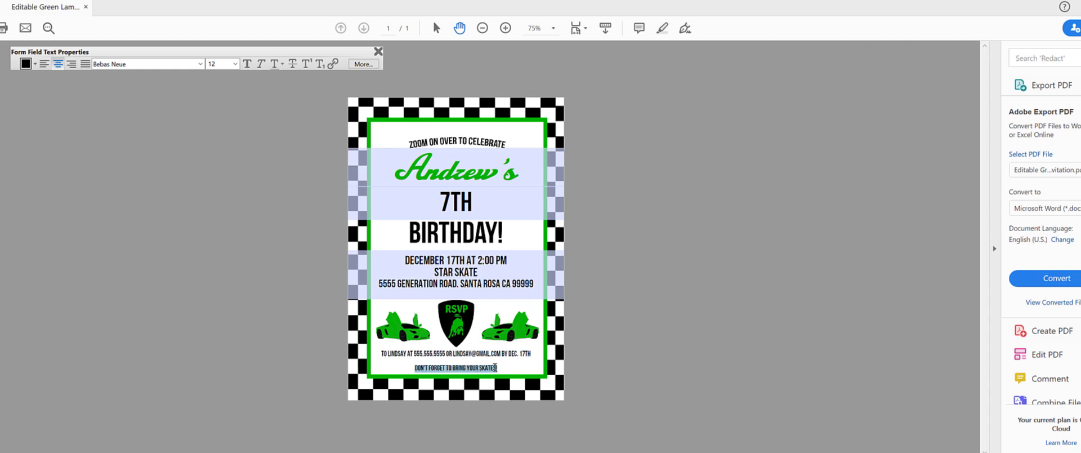
pyautogui.click(363, 64)
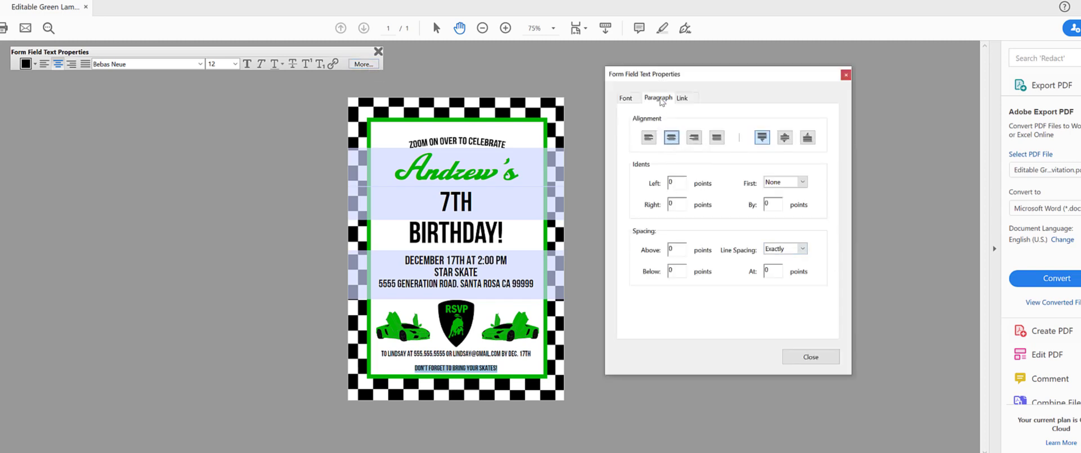
pyautogui.click(803, 249)
pyautogui.click(803, 250)
pyautogui.doubleClick(768, 270)
pyautogui.write('12')
pyautogui.doubleClick(780, 265)
pyautogui.click(769, 271)
pyautogui.doubleClick(768, 270)
pyautogui.write('10')
pyautogui.press('Return')
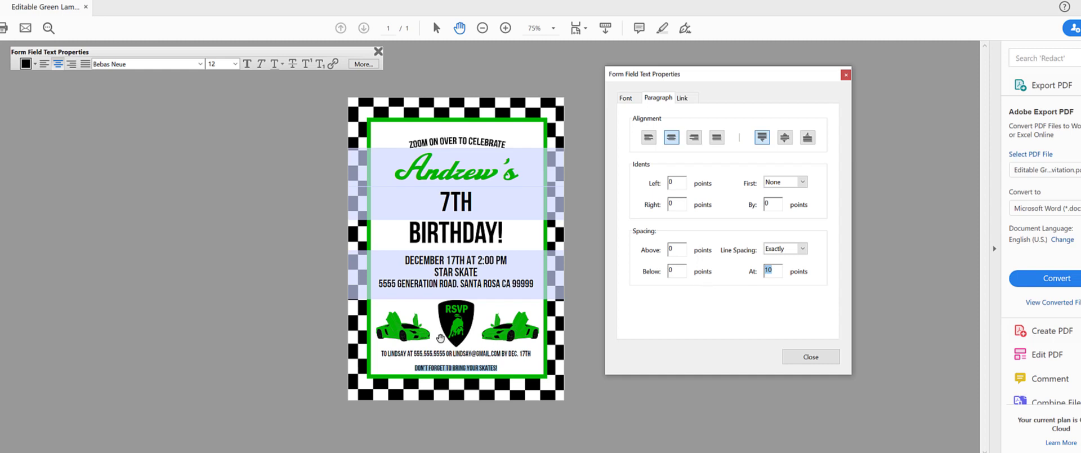
# Step: Re-apply 10 pt exact line spacing to the RSVP text and reselect the reminder line
pyautogui.click(455, 362)
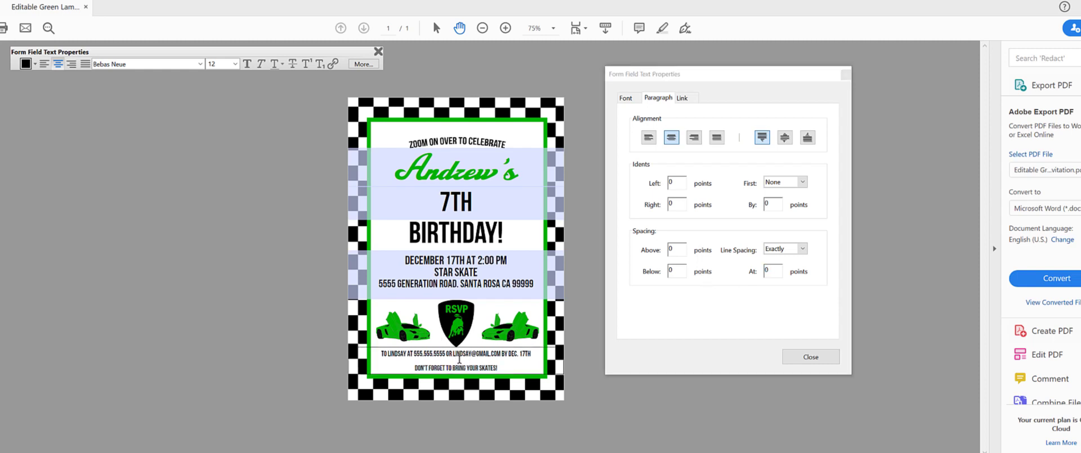
pyautogui.click(740, 273)
pyautogui.write('10')
pyautogui.press('Return')
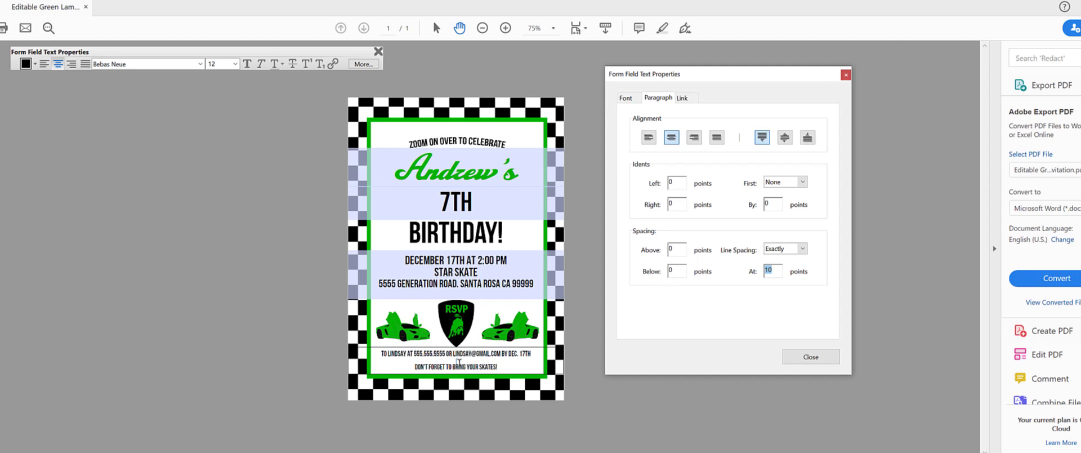
pyautogui.write('0')
pyautogui.press('Return')
pyautogui.write('10')
pyautogui.click(501, 362)
pyautogui.moveTo(501, 362); pyautogui.dragTo(378, 369)
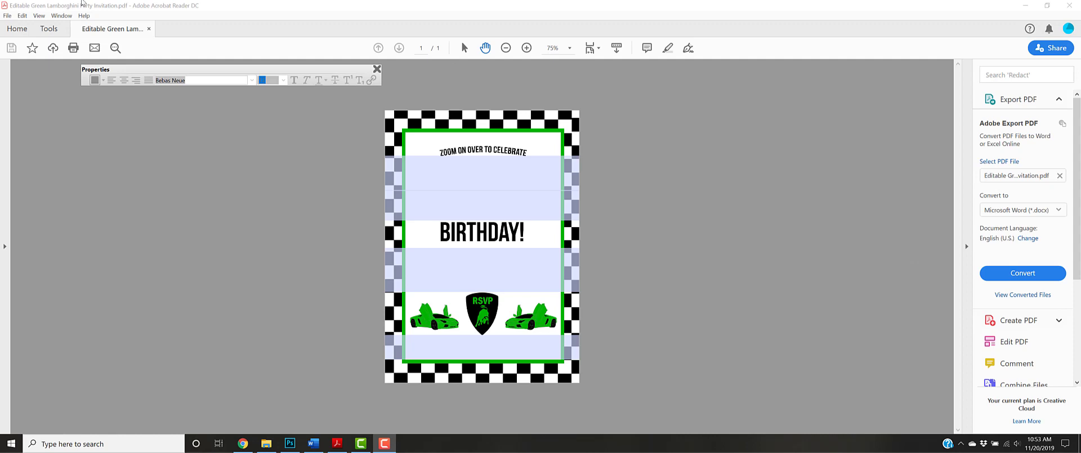
# Step: Bring up the Print dialog for the invitation from the File menu
pyautogui.click(8, 15)
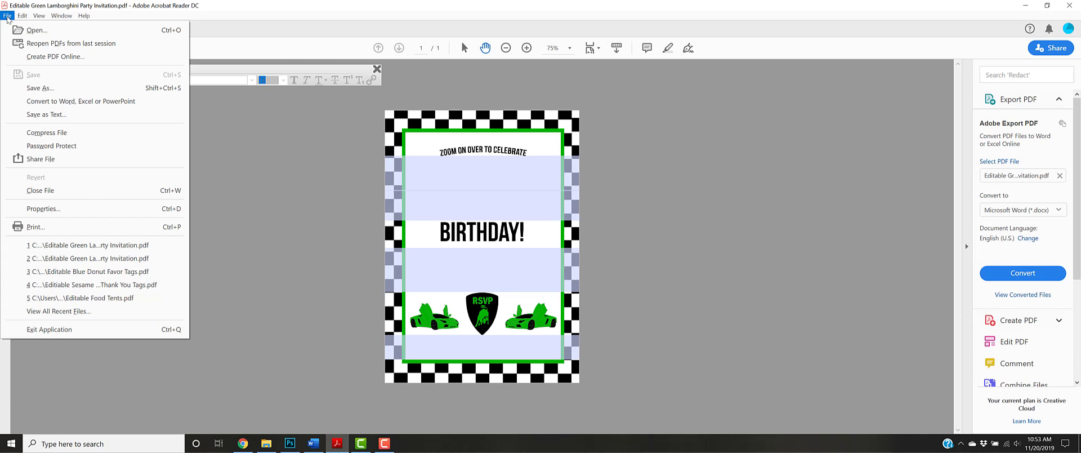
pyautogui.click(45, 230)
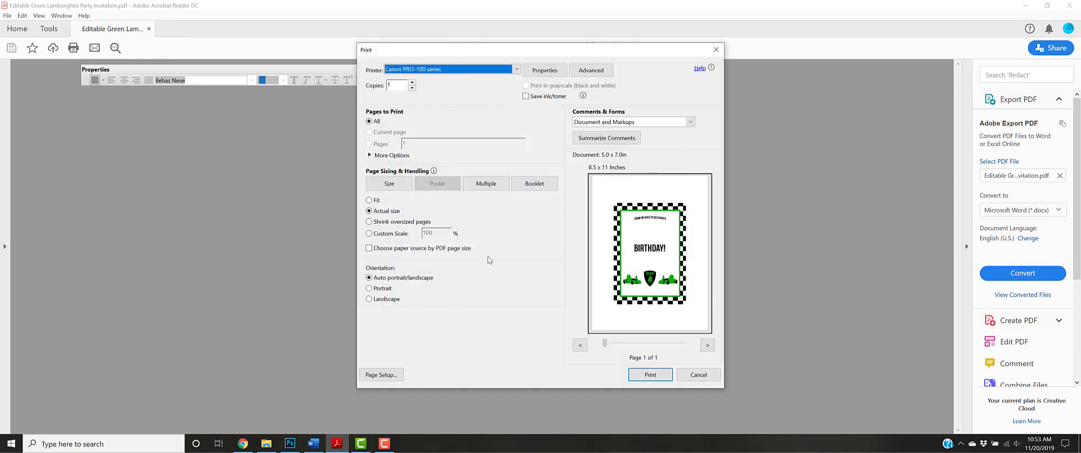
# Step: Choose paper source by PDF page size for 5 x 7 printing and enable Print As Image
pyautogui.click(370, 248)
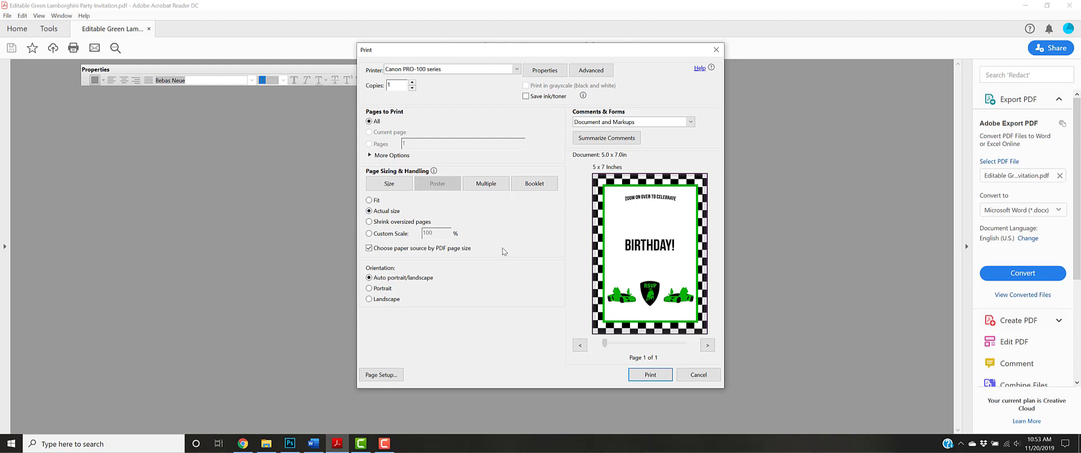
pyautogui.click(601, 70)
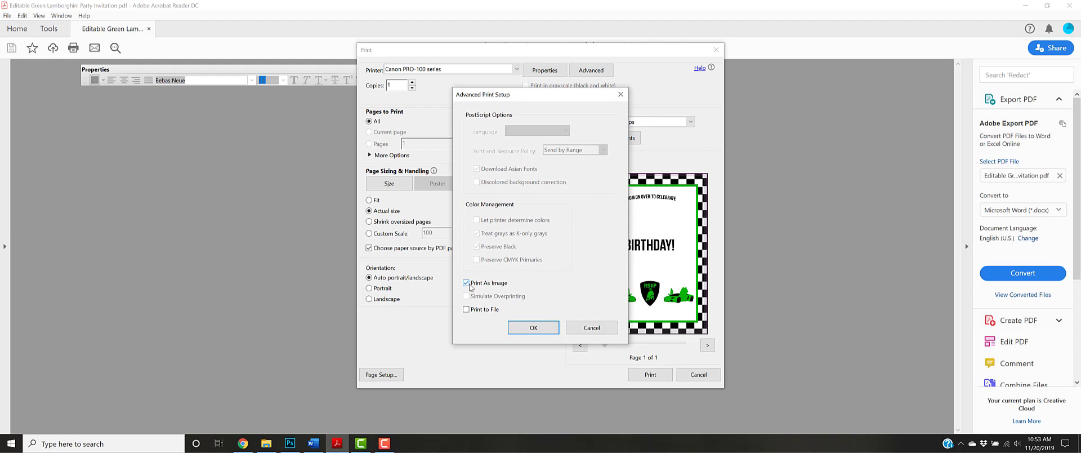
pyautogui.click(588, 330)
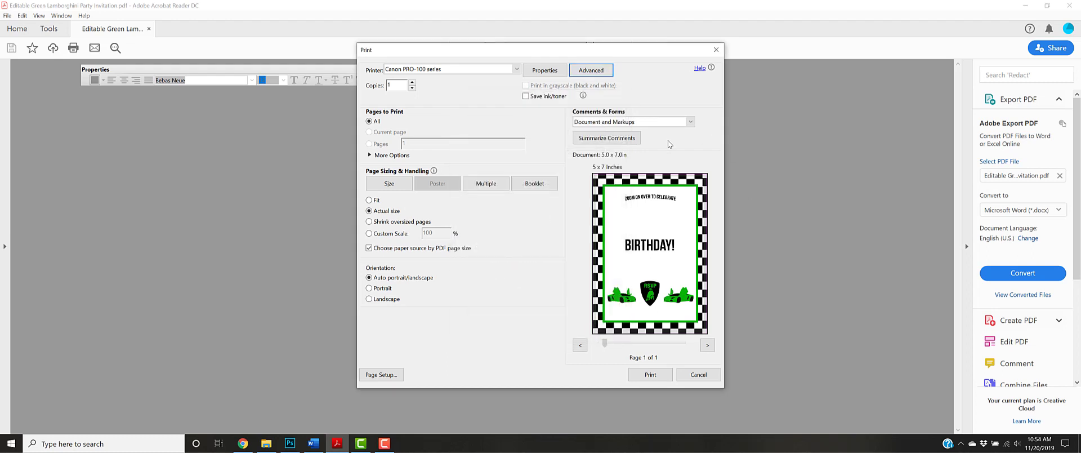